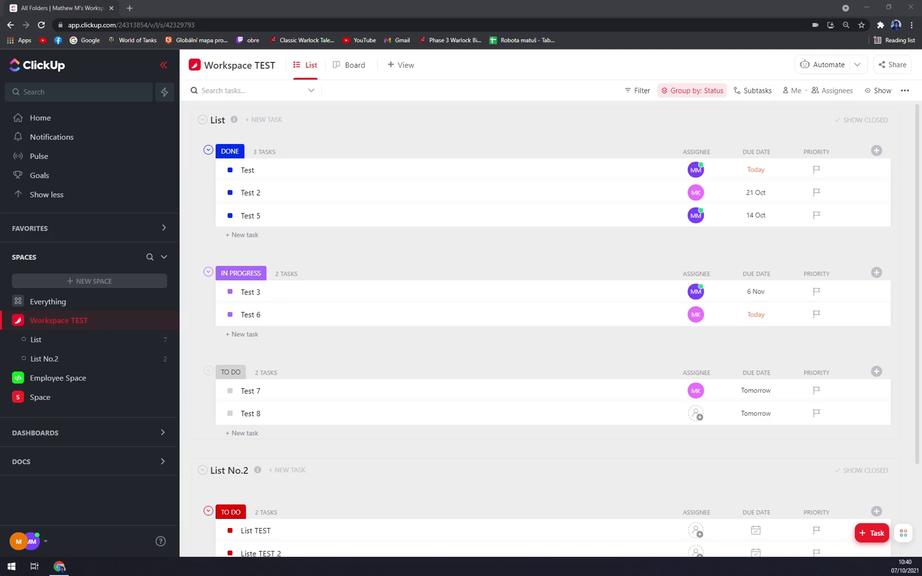
- Browse the Employee Space, return to Workspace TEST, and start a new Reminder from quick actions
click(491, 117)
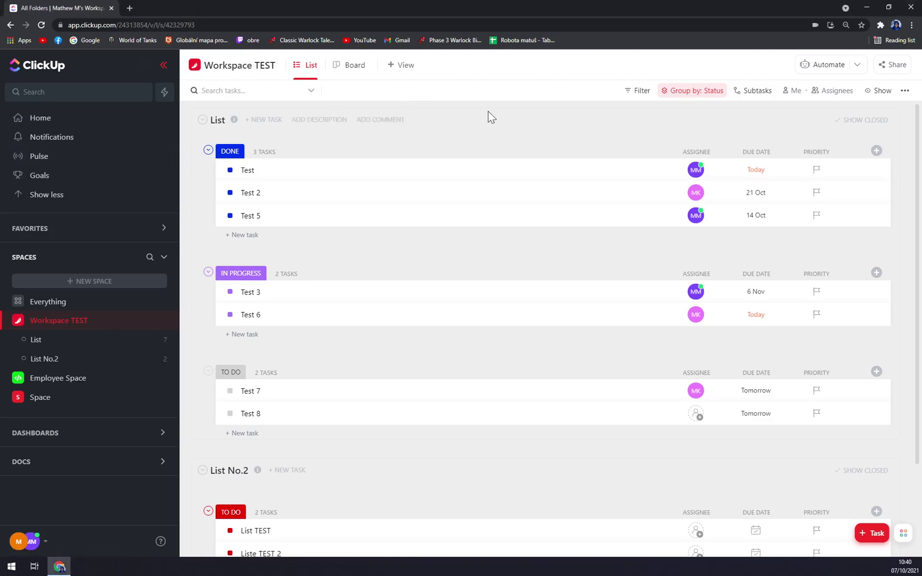
click(40, 378)
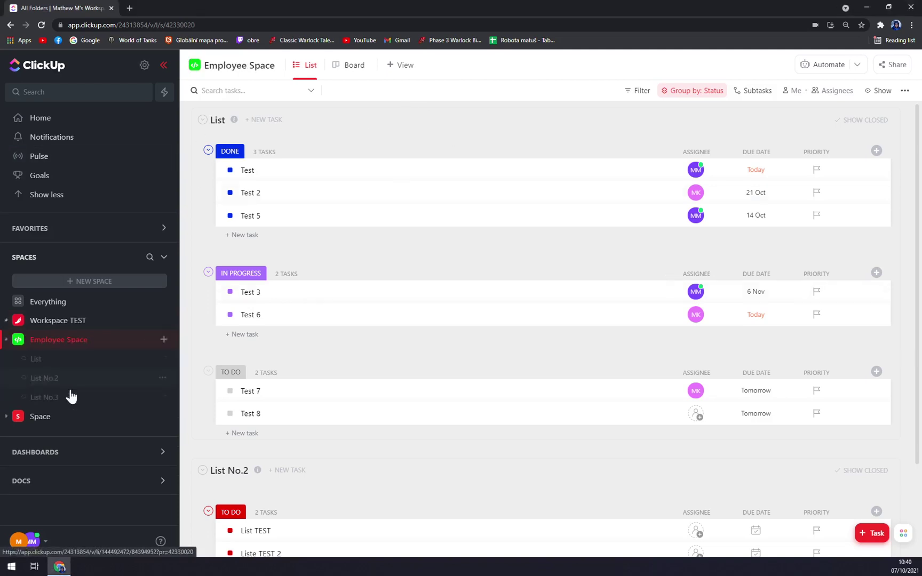
click(57, 416)
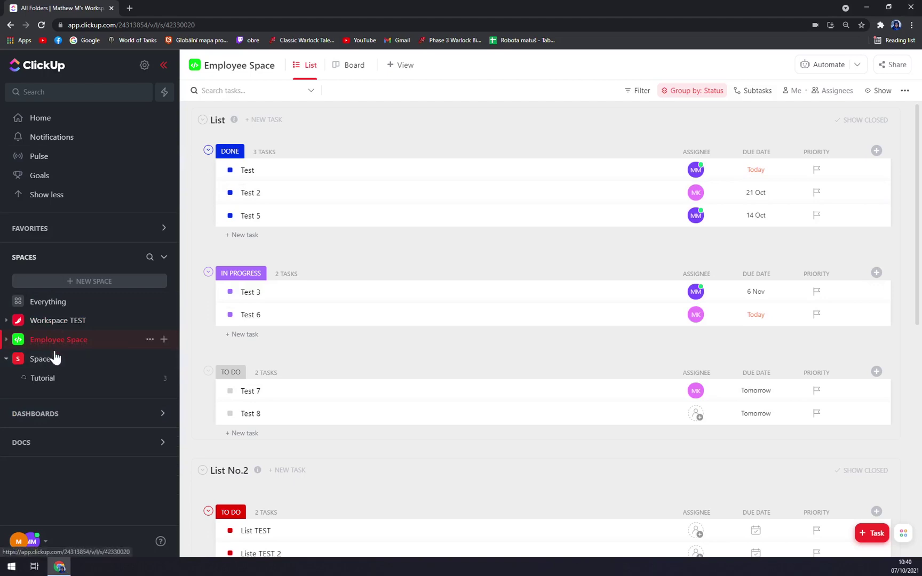
click(57, 325)
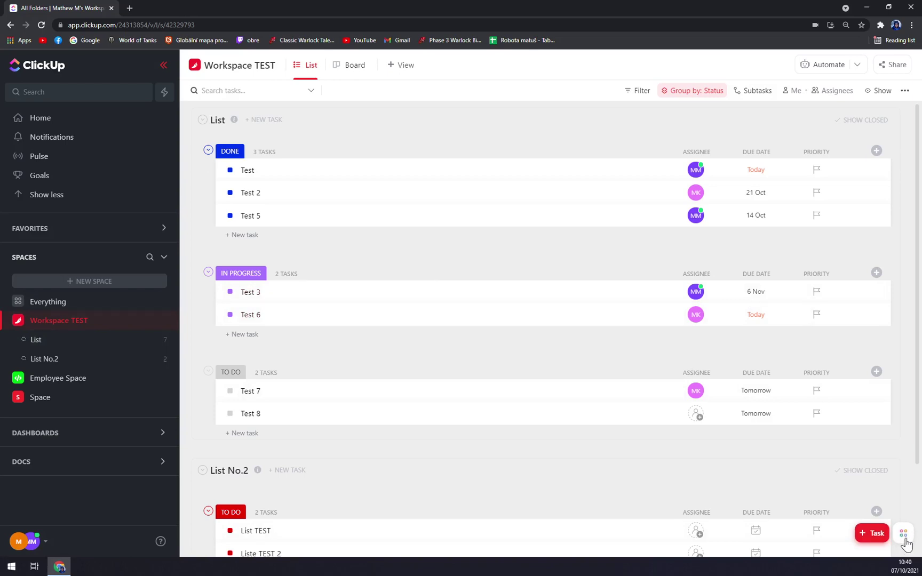
click(905, 538)
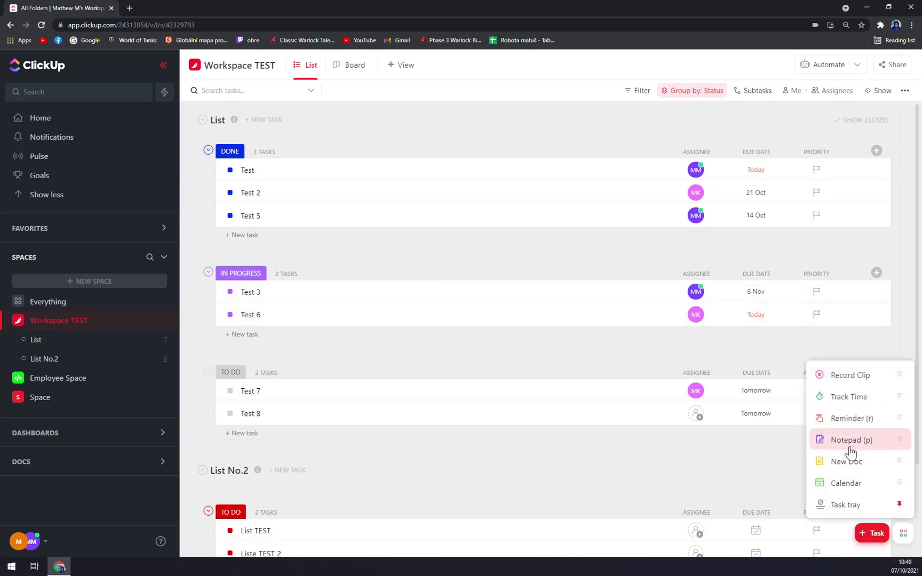
click(852, 419)
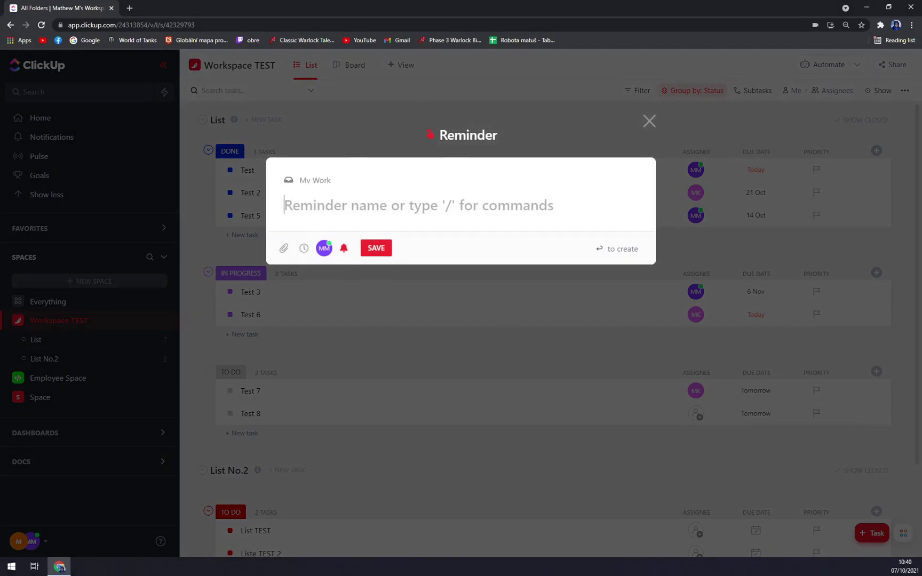
text(TEST)
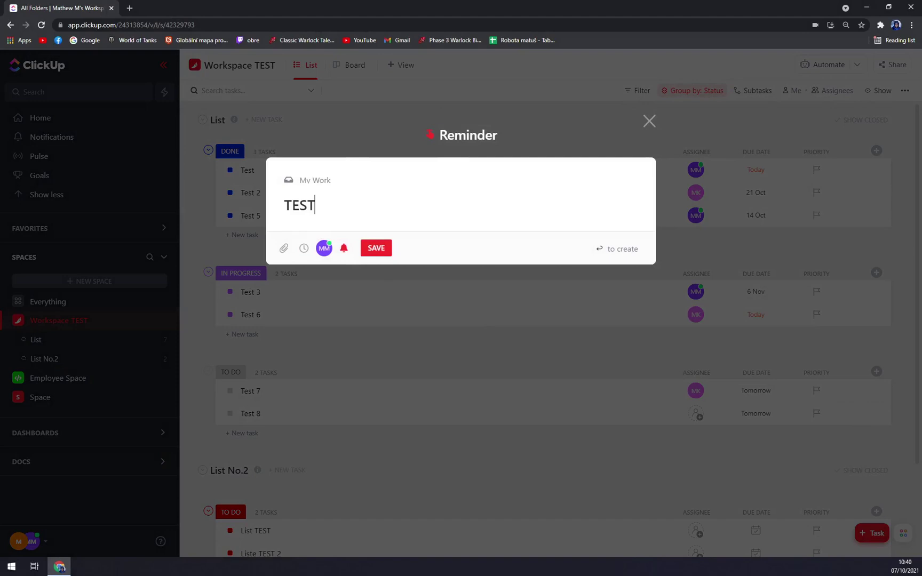
- Open the due-date calendar for the reminder named TEST
click(303, 250)
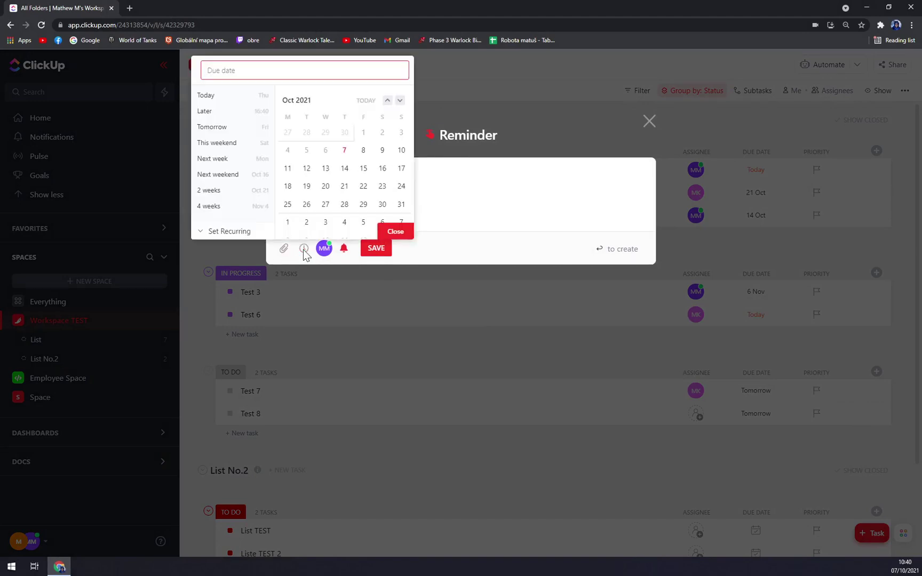
- Set the reminder's due date to Oct 8 at 9:30 and close the picker
click(362, 152)
click(278, 69)
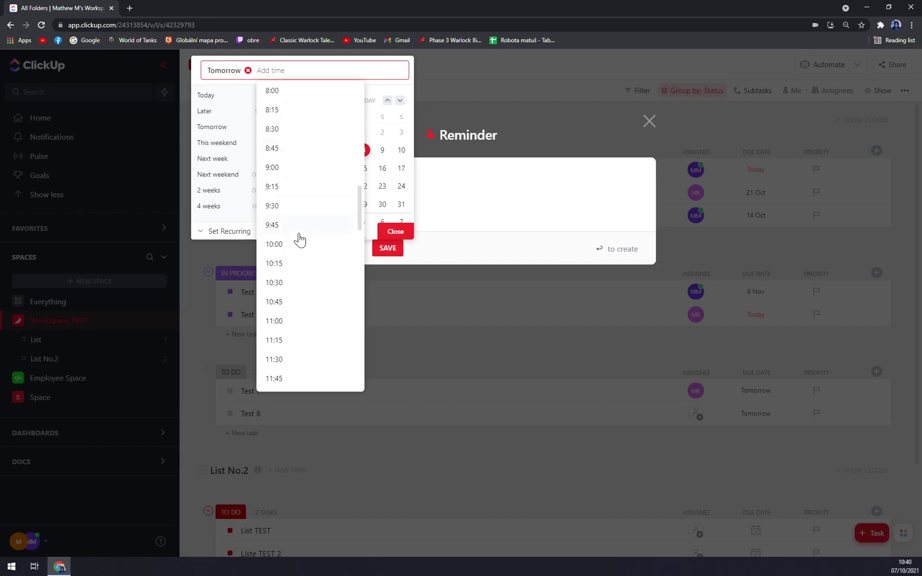
click(281, 210)
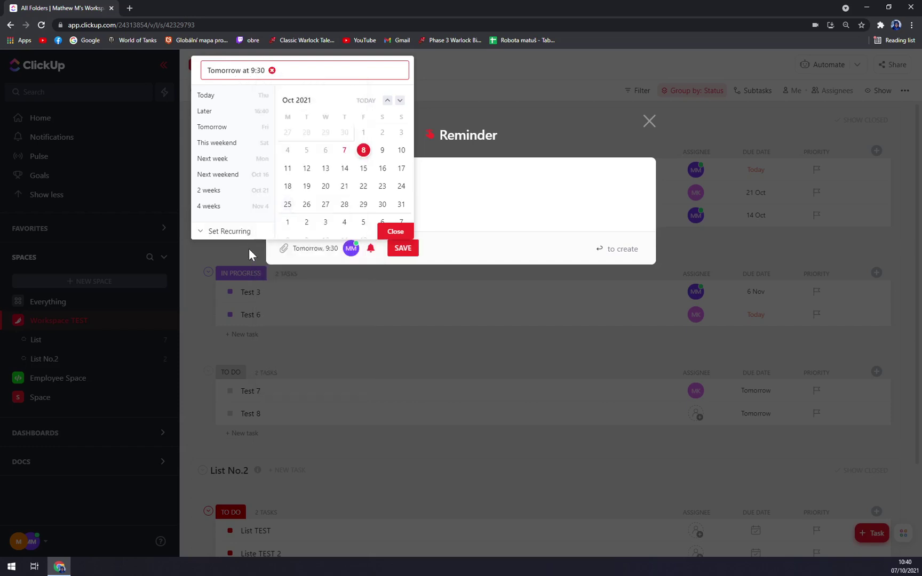
click(403, 251)
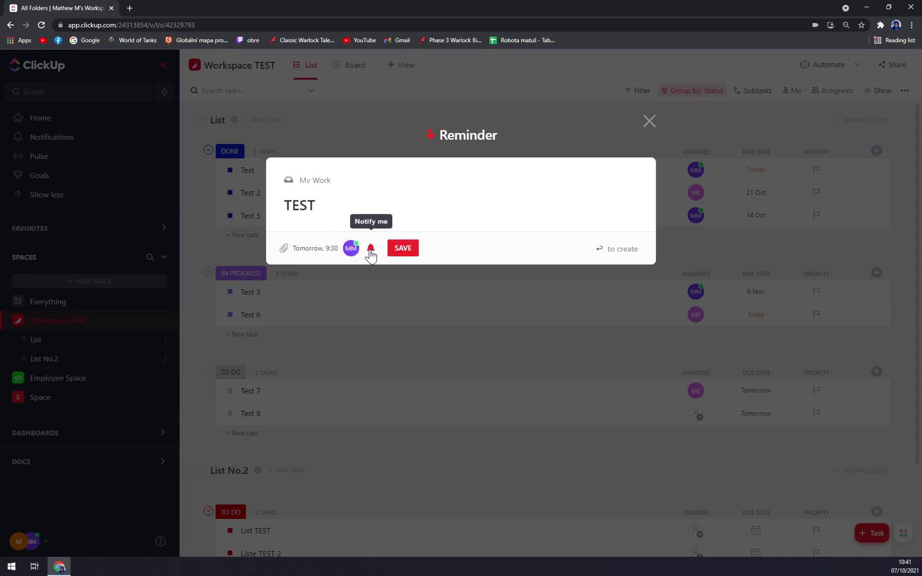
- Set the TEST reminder to notify On due date and save it
click(370, 249)
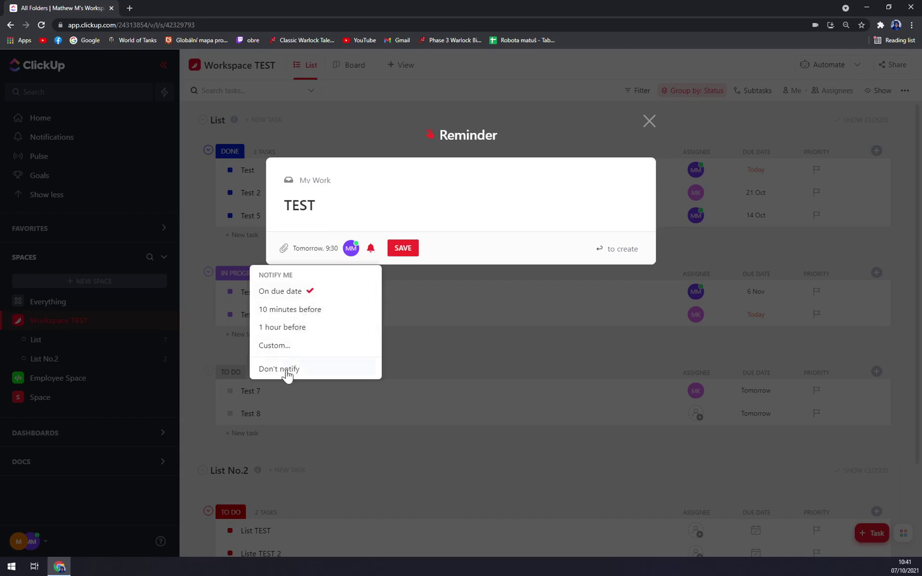
click(301, 292)
click(402, 248)
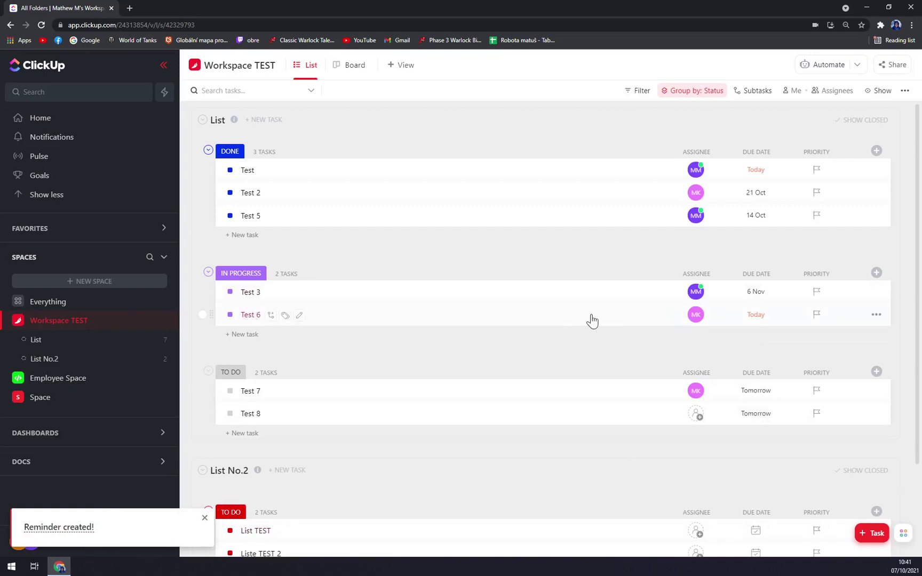
- Go to Home to see My Work's three tasks due today and the calendar
click(43, 119)
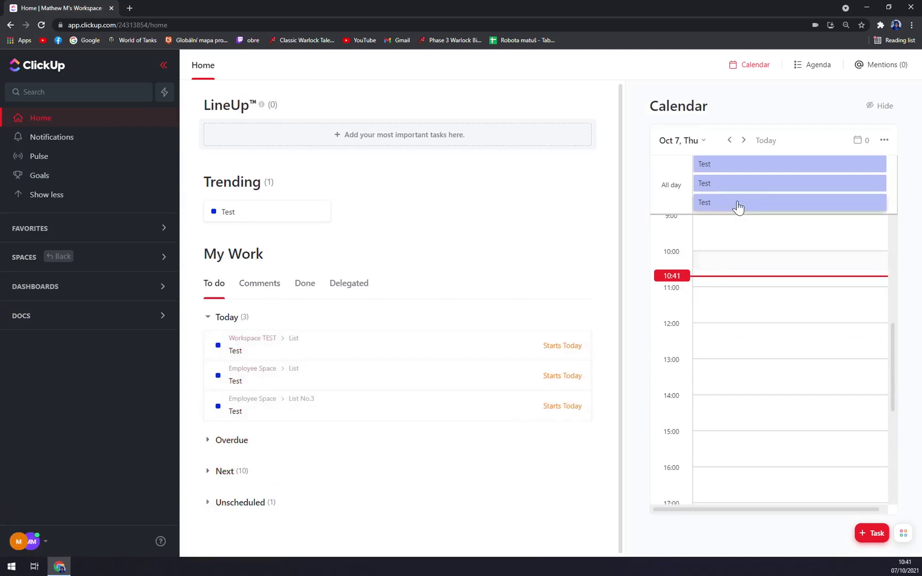
- Expand the Next section and open the TEST reminder due Tomorrow 9:30
click(224, 470)
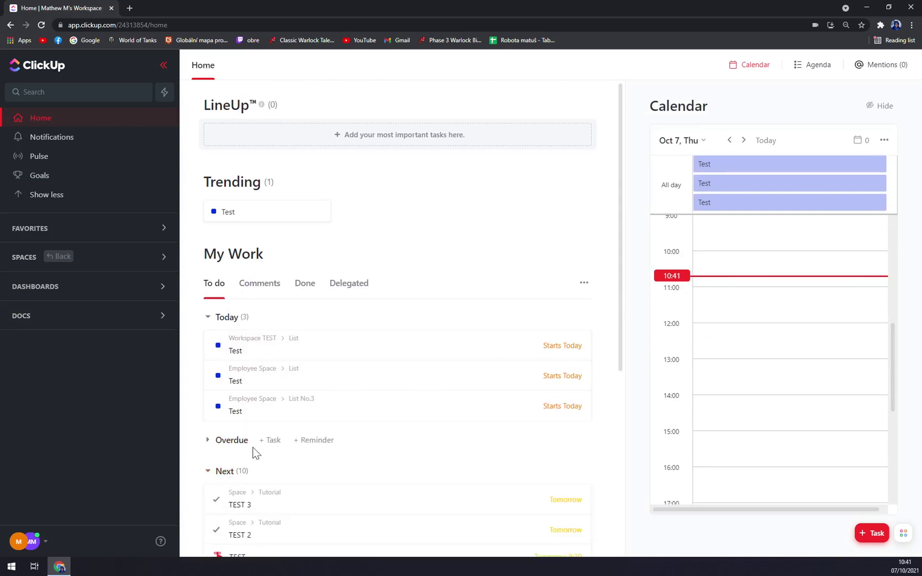
scroll(253, 453, down, 3)
mouse_move(324, 365)
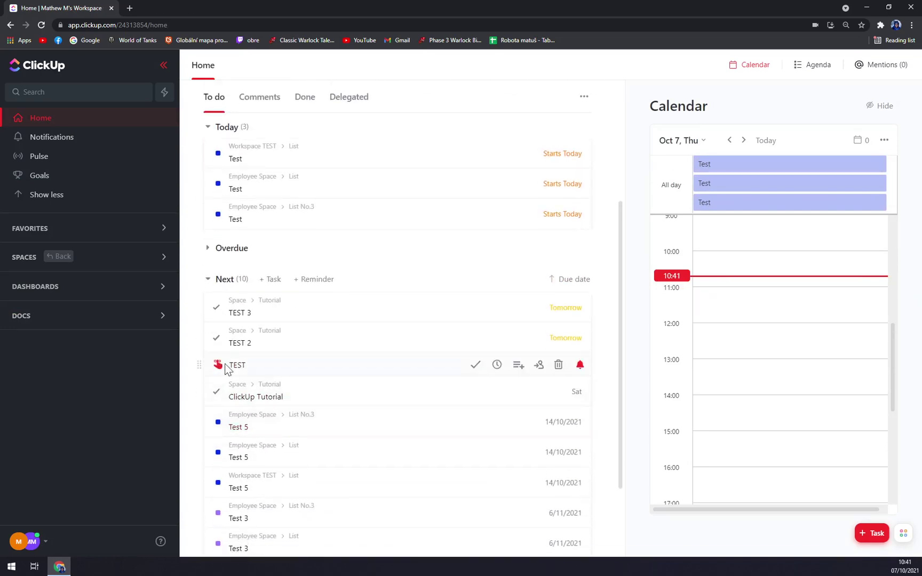
click(350, 368)
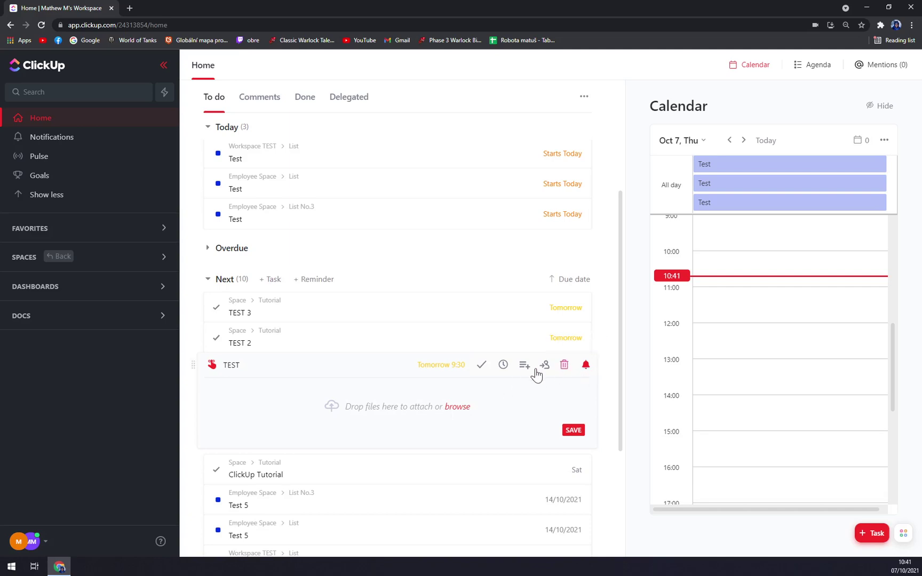
scroll(699, 413, down, 2)
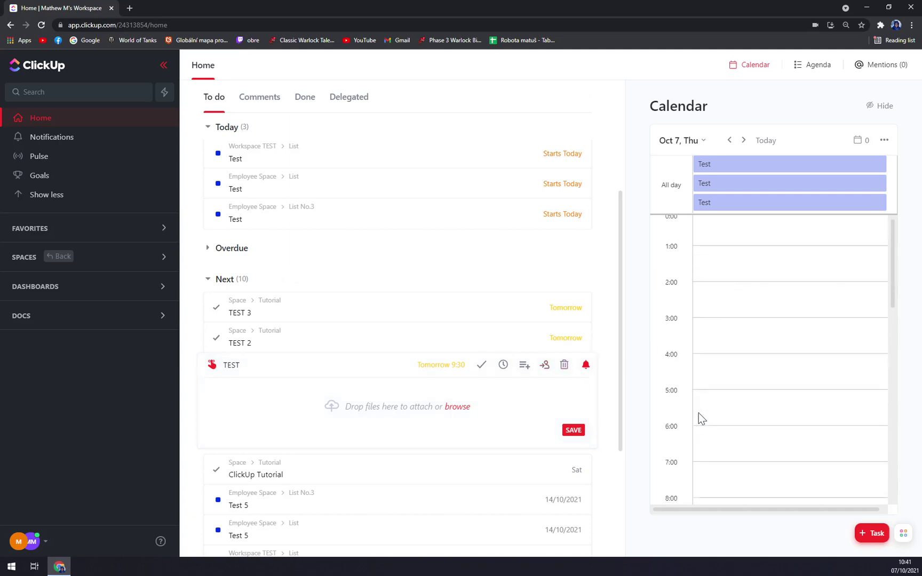
scroll(692, 409, up, 5)
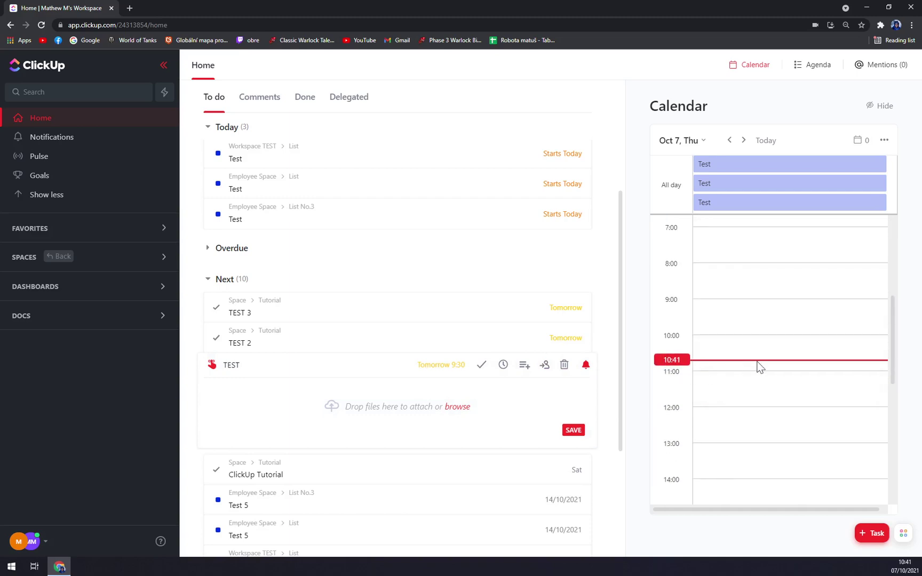
scroll(728, 353, down, 2)
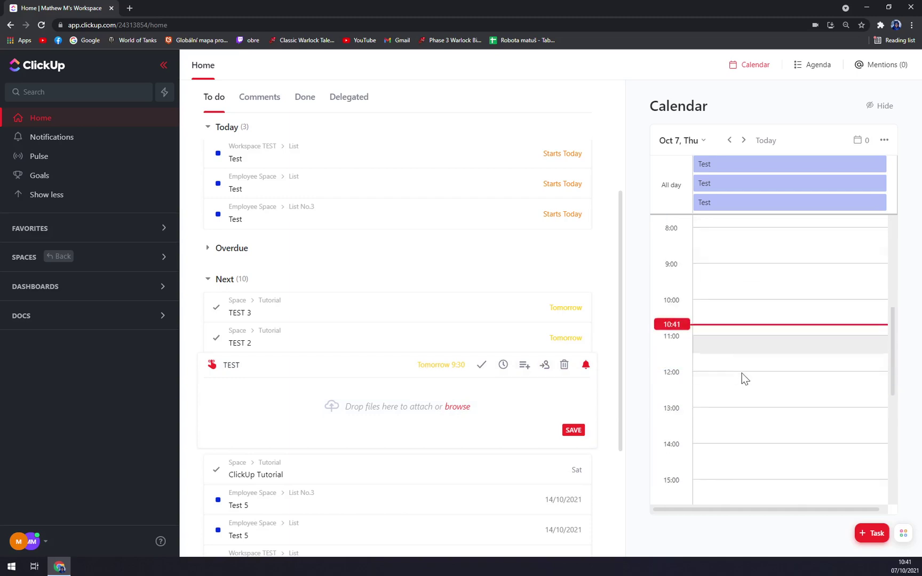
- Advance the calendar to Friday, Oct 8, and re-expand the TEST reminder
click(744, 140)
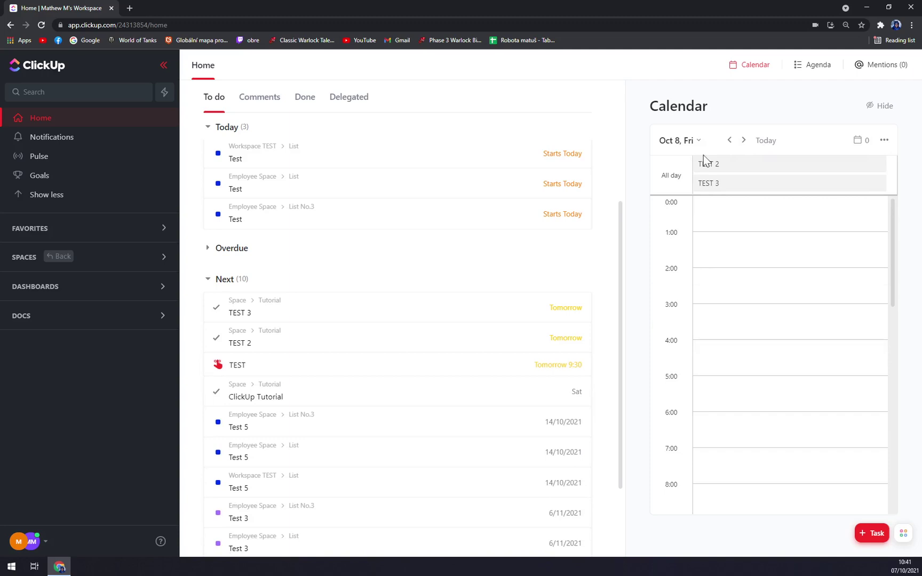
scroll(773, 389, down, 3)
scroll(773, 382, down, 5)
scroll(773, 382, up, 5)
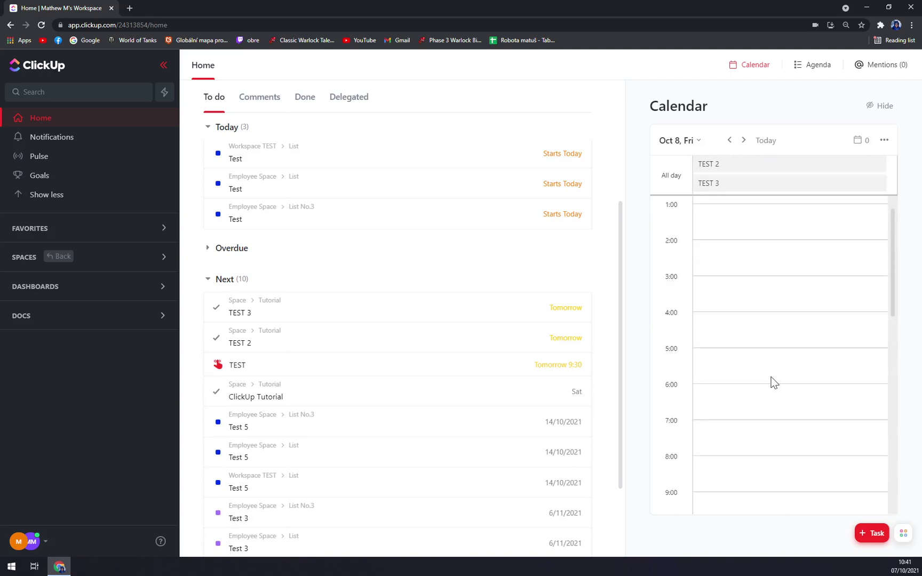
scroll(771, 378, up, 3)
click(273, 372)
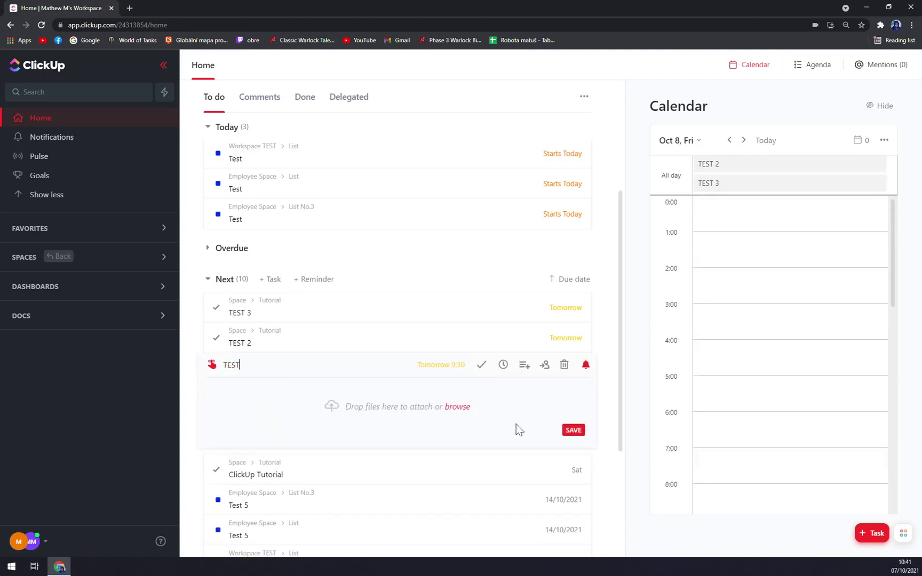